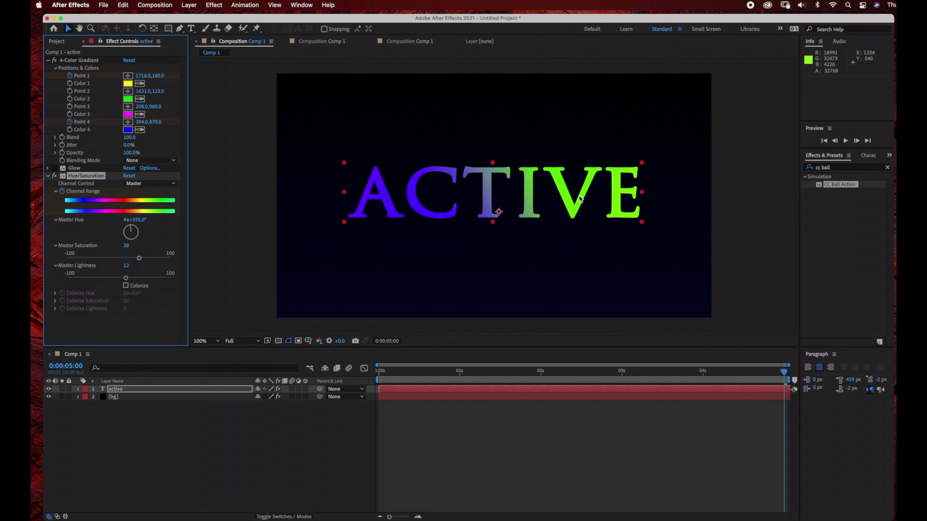
- Close the current project without saving changes
{"action": "left_click_drag", "start_coordinate": [657, 21], "coordinate": [659, 22]}
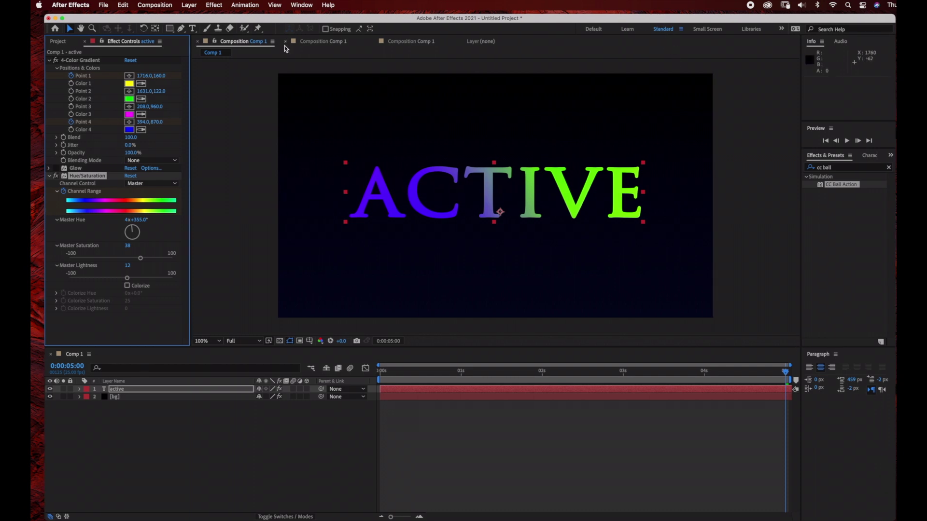
{"action": "left_click", "coordinate": [102, 5]}
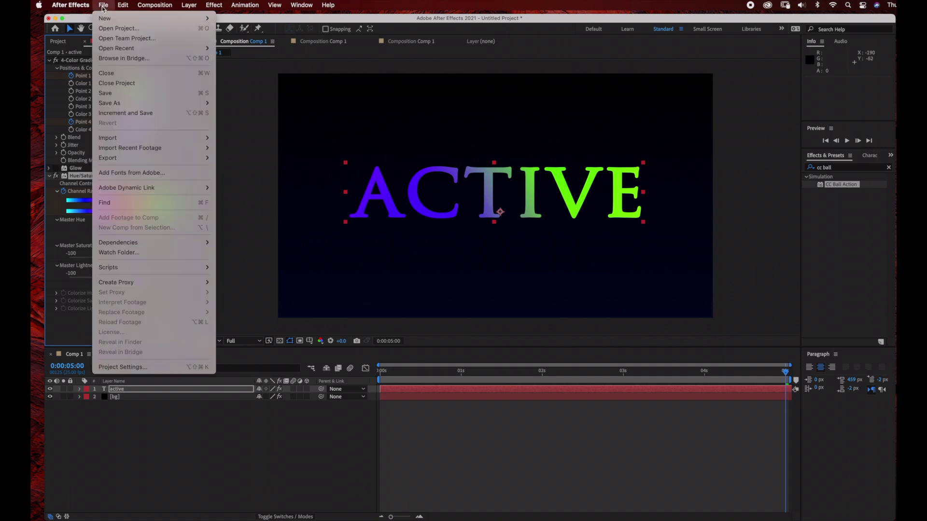
{"action": "mouse_move", "coordinate": [105, 20]}
{"action": "left_click", "coordinate": [237, 18]}
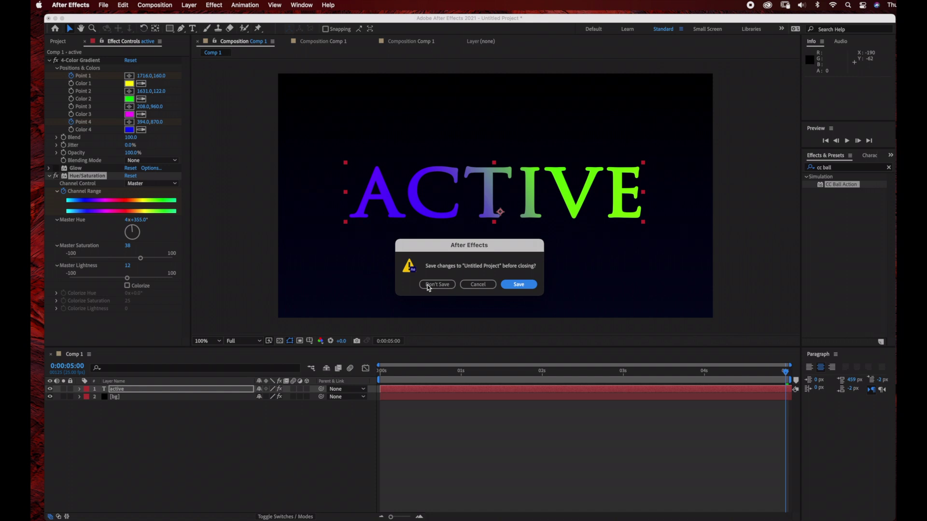
{"action": "left_click", "coordinate": [428, 285]}
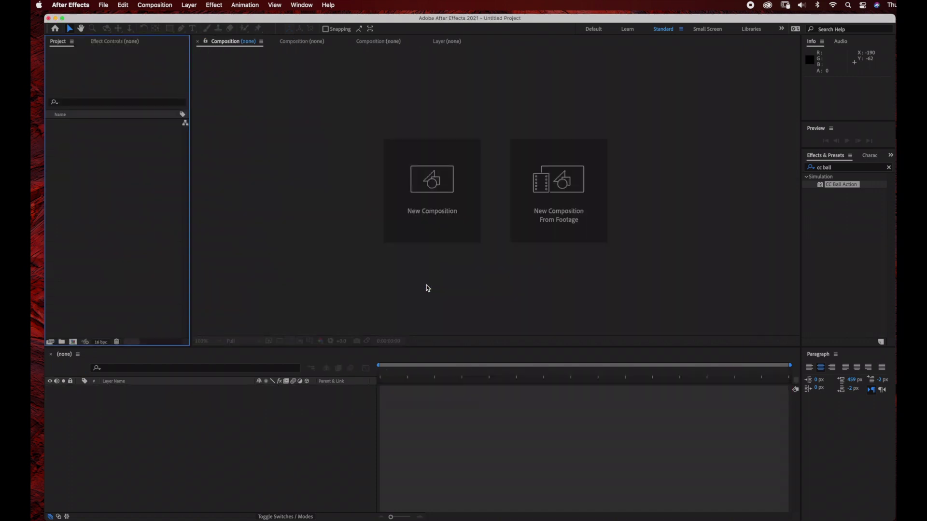
- Create a composition named 'text' using HDTV 1080 25 with a 0:00:05:00 duration
{"action": "left_click", "coordinate": [430, 215]}
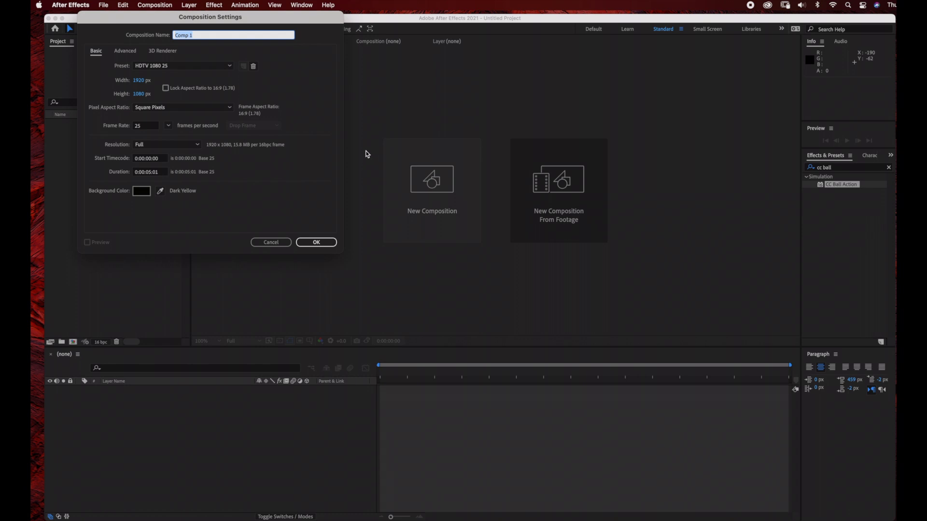
{"action": "type", "text": "text"}
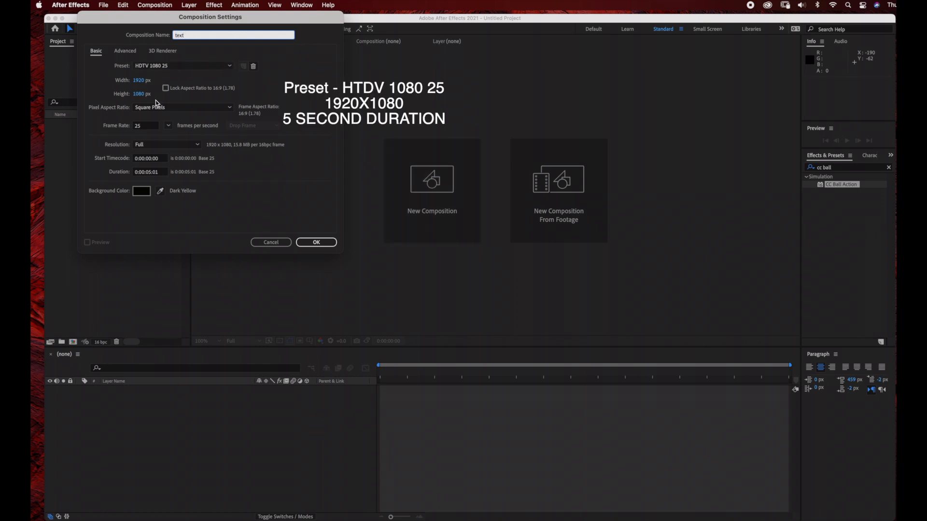
{"action": "left_click", "coordinate": [161, 172]}
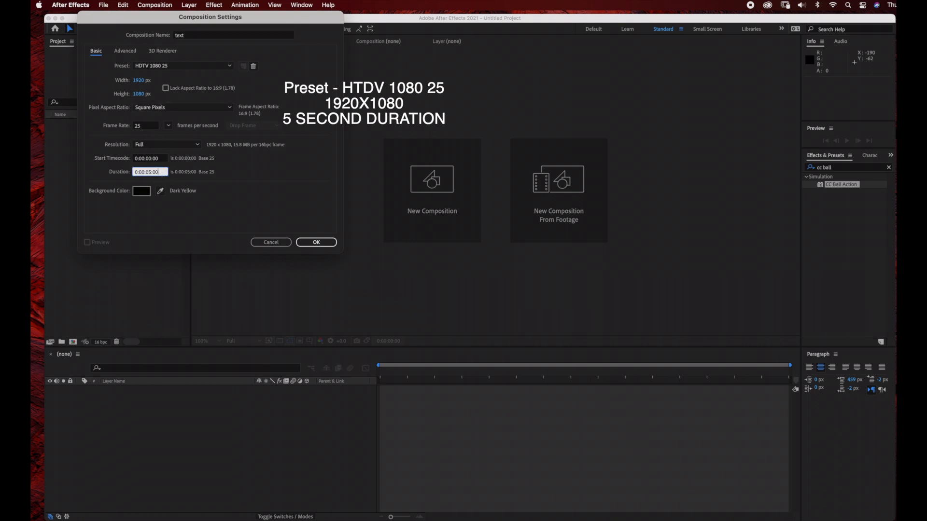
{"action": "left_click", "coordinate": [232, 195]}
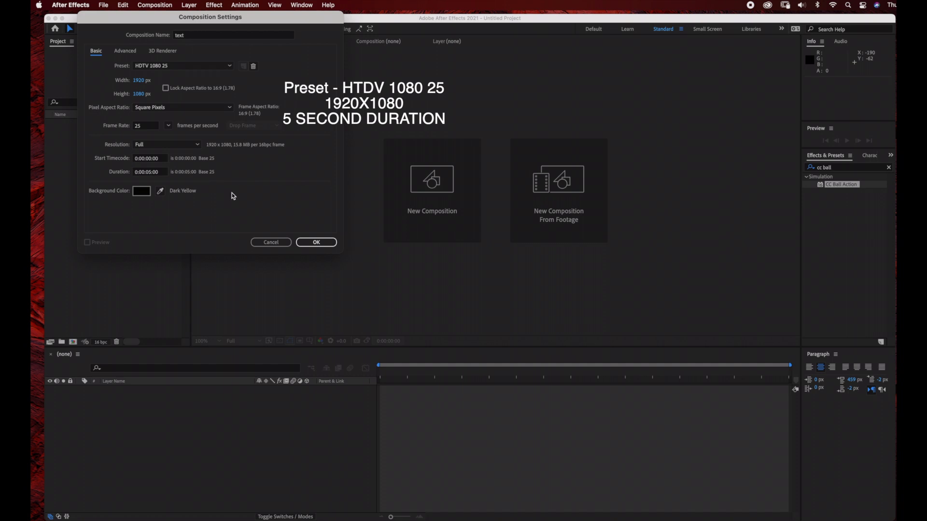
{"action": "left_click", "coordinate": [316, 238]}
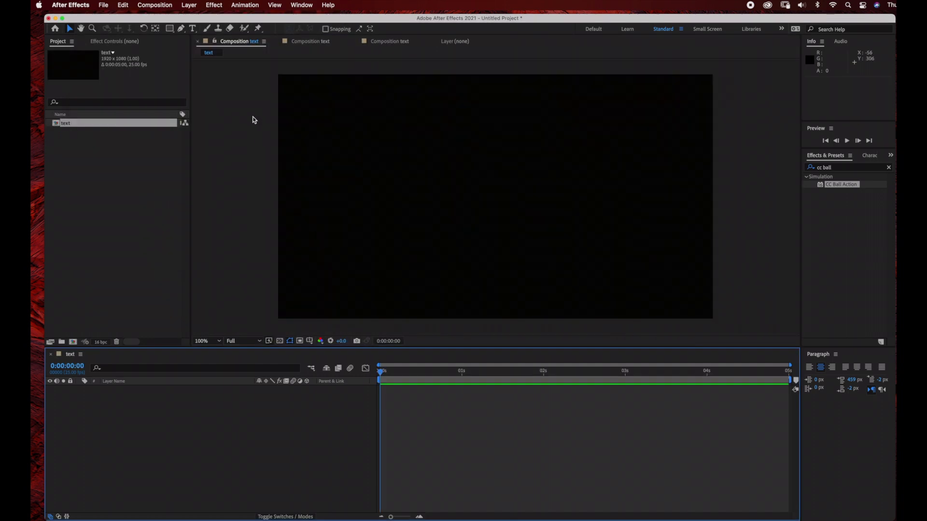
- Add a new solid named 'bg' sized 1920×1080 px to the composition
{"action": "left_click", "coordinate": [189, 6]}
{"action": "mouse_move", "coordinate": [192, 18]}
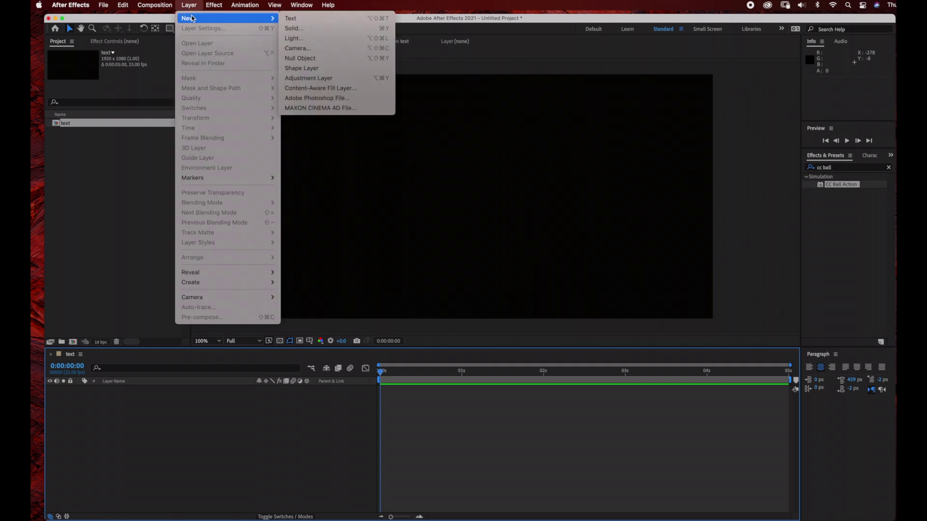
{"action": "left_click", "coordinate": [311, 28]}
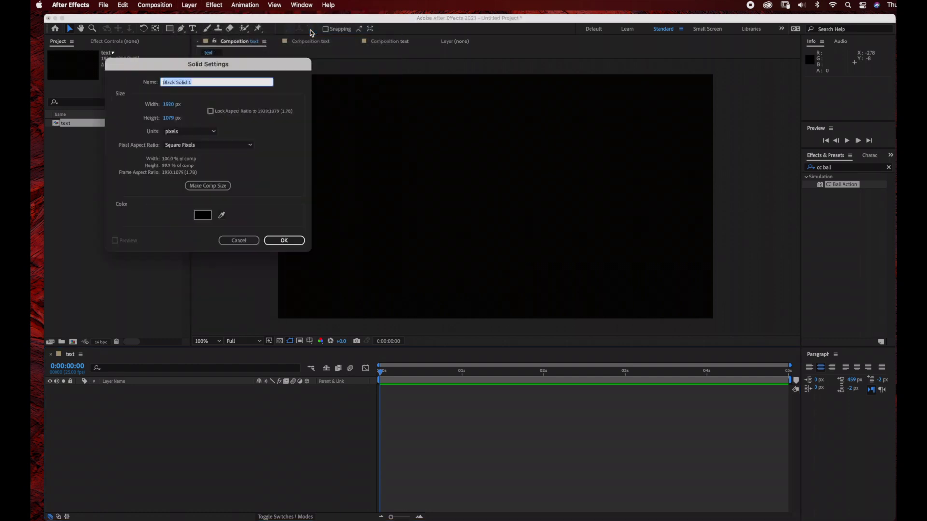
{"action": "type", "text": "bg"}
{"action": "left_click", "coordinate": [170, 118]}
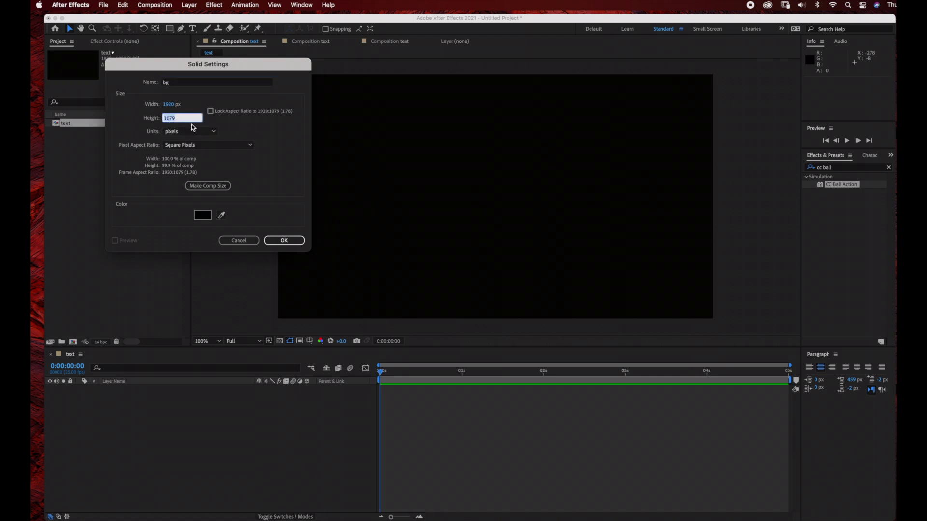
{"action": "type", "text": "1080"}
{"action": "left_click", "coordinate": [283, 138]}
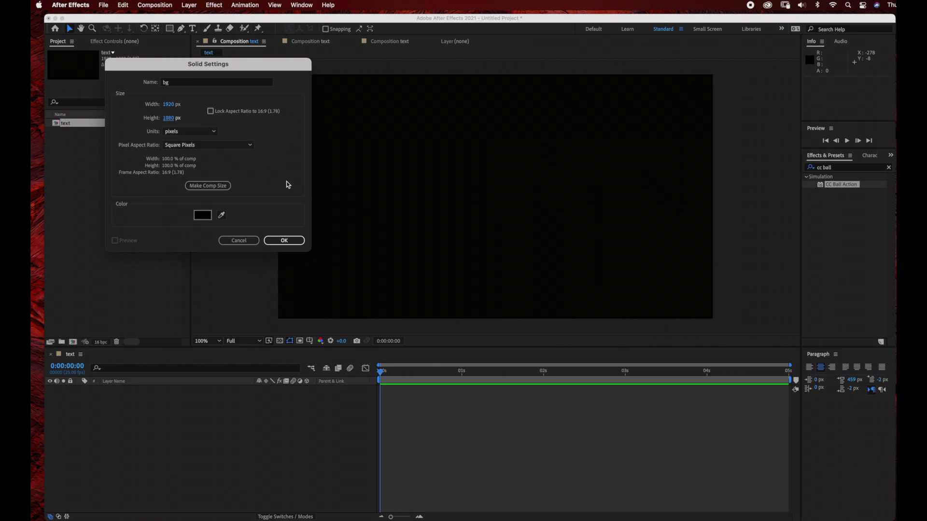
{"action": "left_click", "coordinate": [282, 240]}
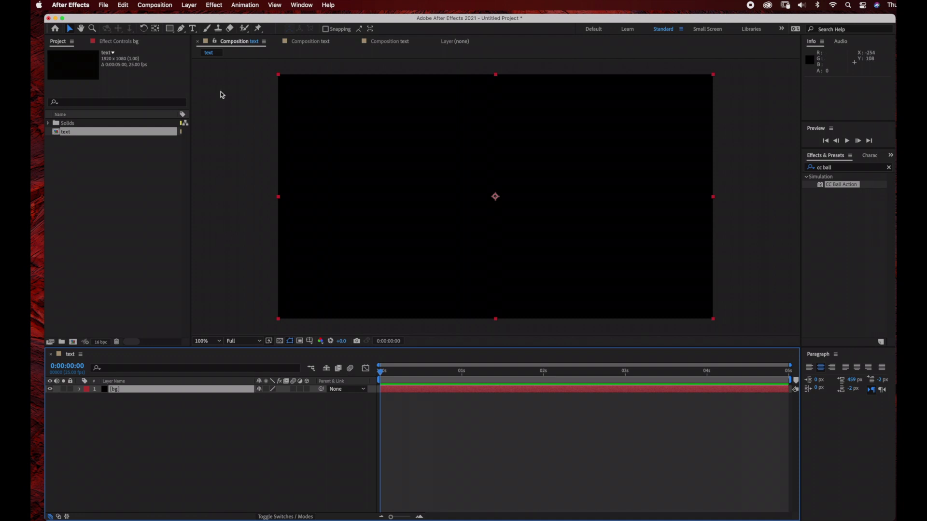
- Apply a Gradient Ramp effect to the bg solid
{"action": "left_click", "coordinate": [222, 62]}
{"action": "left_click", "coordinate": [218, 6]}
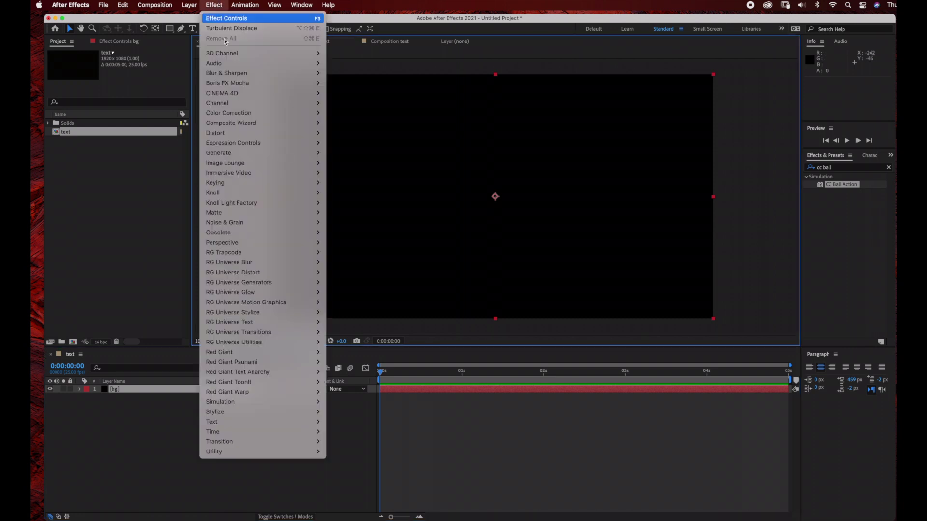
{"action": "mouse_move", "coordinate": [228, 154]}
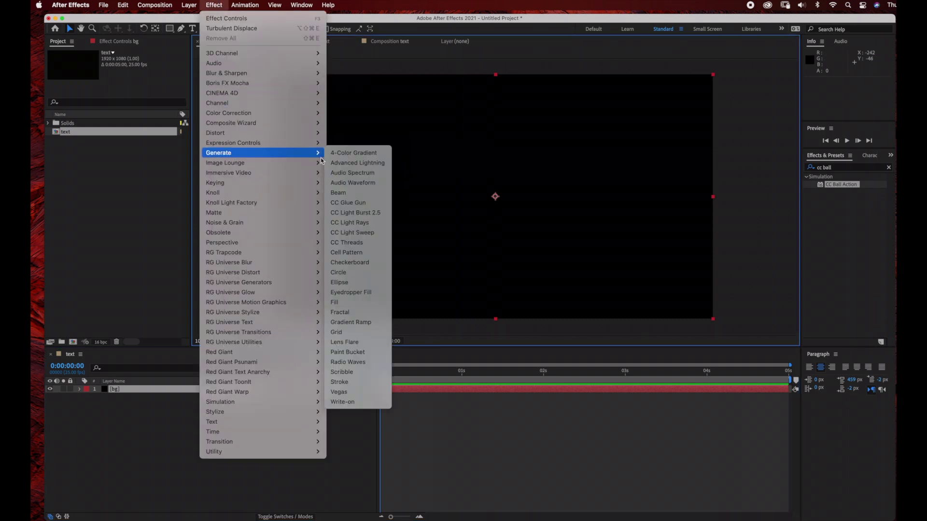
{"action": "left_click", "coordinate": [352, 323]}
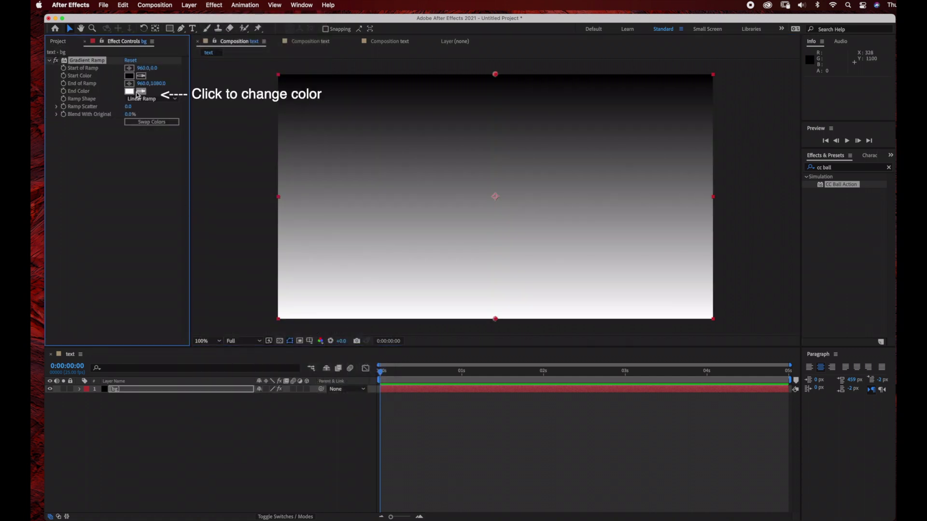
- Set the Gradient Ramp's end colour to dark navy 02061C
{"action": "left_click", "coordinate": [129, 91]}
{"action": "left_click", "coordinate": [188, 75]}
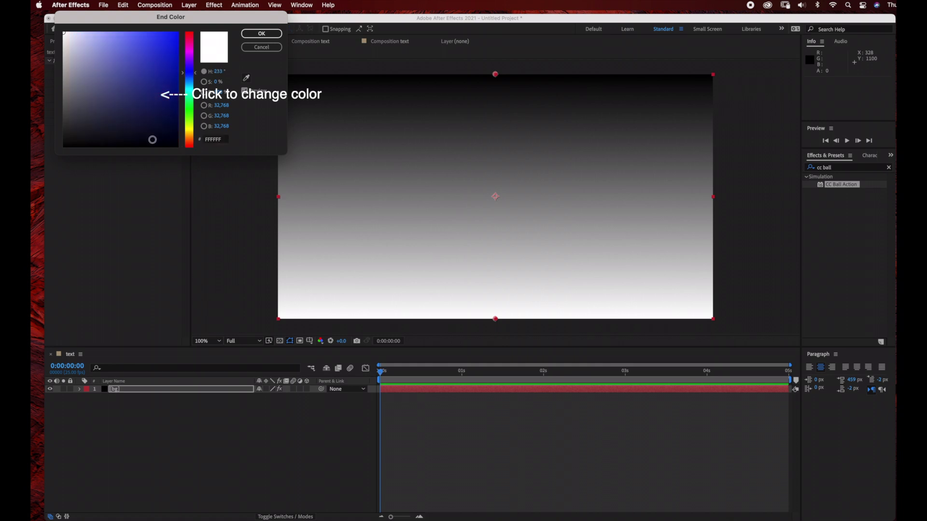
{"action": "left_click", "coordinate": [167, 128]}
{"action": "left_click_drag", "start_coordinate": [167, 128], "coordinate": [168, 134]}
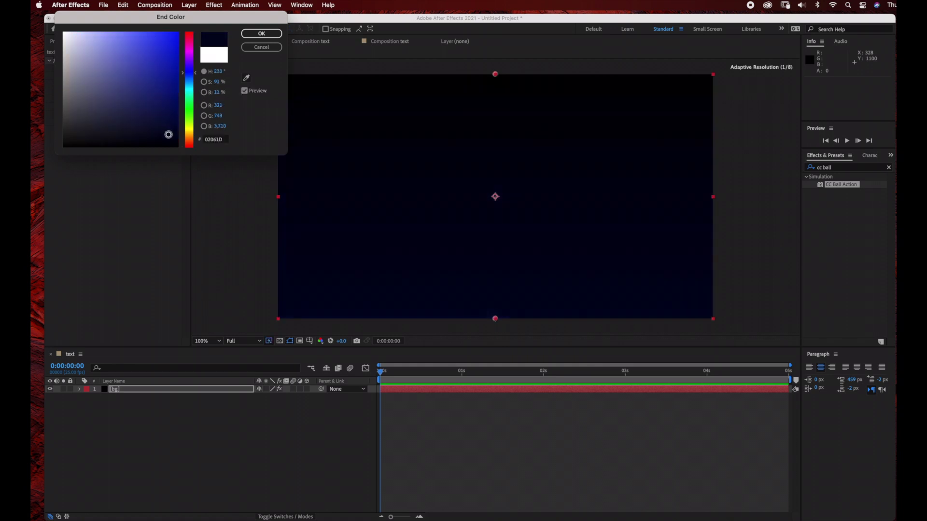
{"action": "left_click", "coordinate": [261, 33]}
{"action": "key", "text": "period"}
{"action": "key", "text": "super+0"}
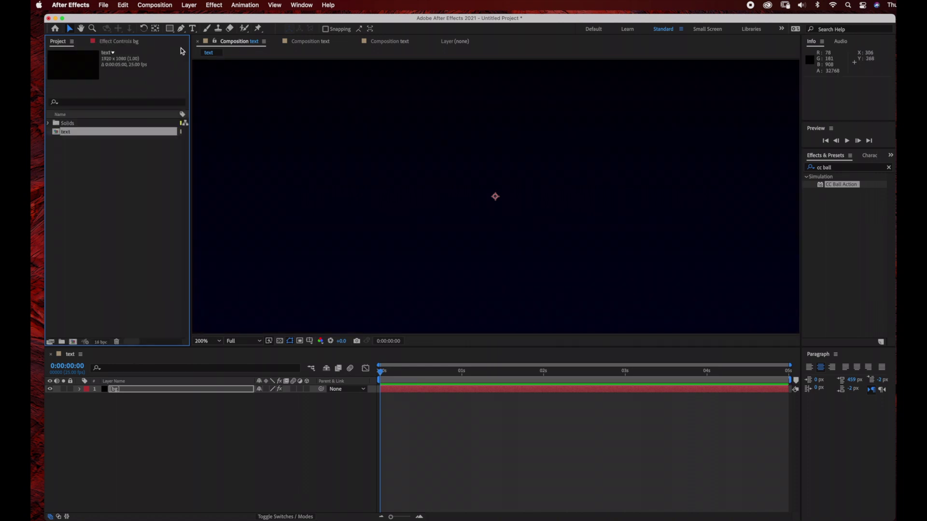
- Create a text layer on the canvas reading ACTIVE
{"action": "left_click", "coordinate": [195, 31]}
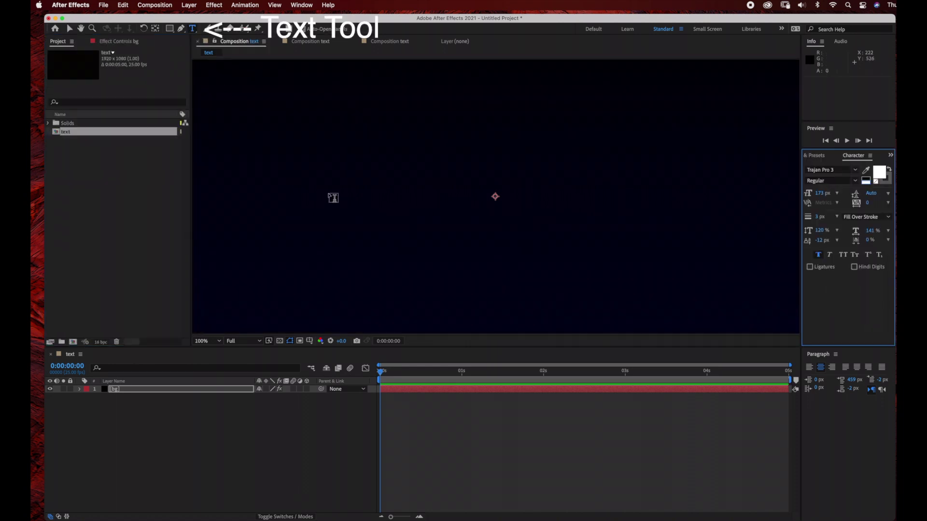
{"action": "key", "text": "comma"}
{"action": "left_click", "coordinate": [367, 194]}
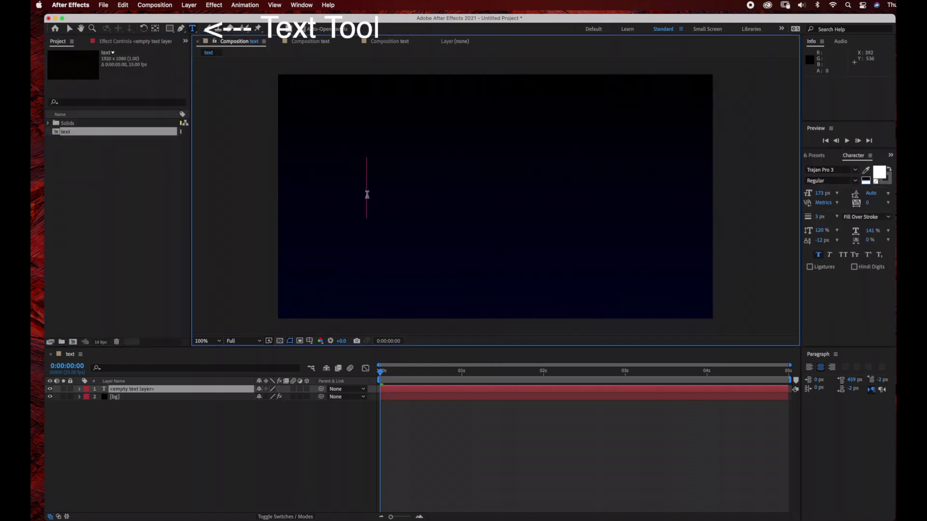
{"action": "type", "text": "ac"}
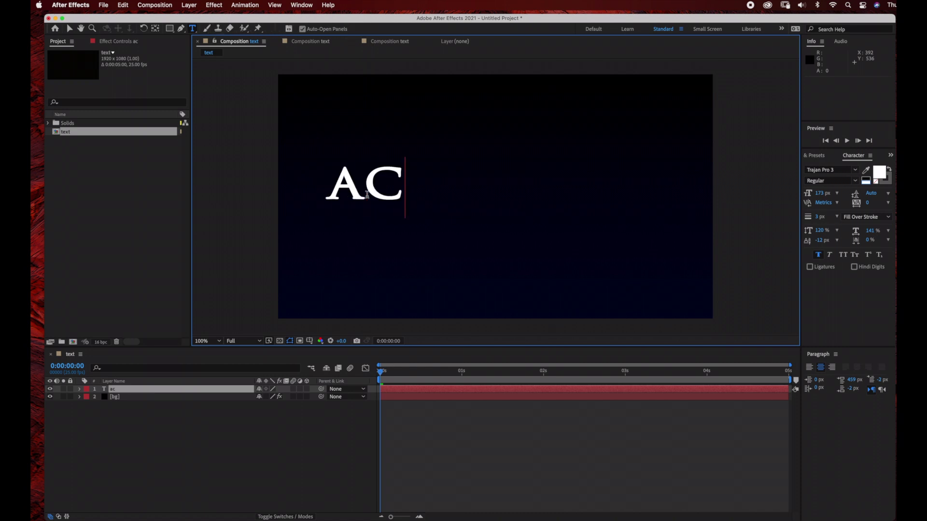
{"action": "type", "text": "tive"}
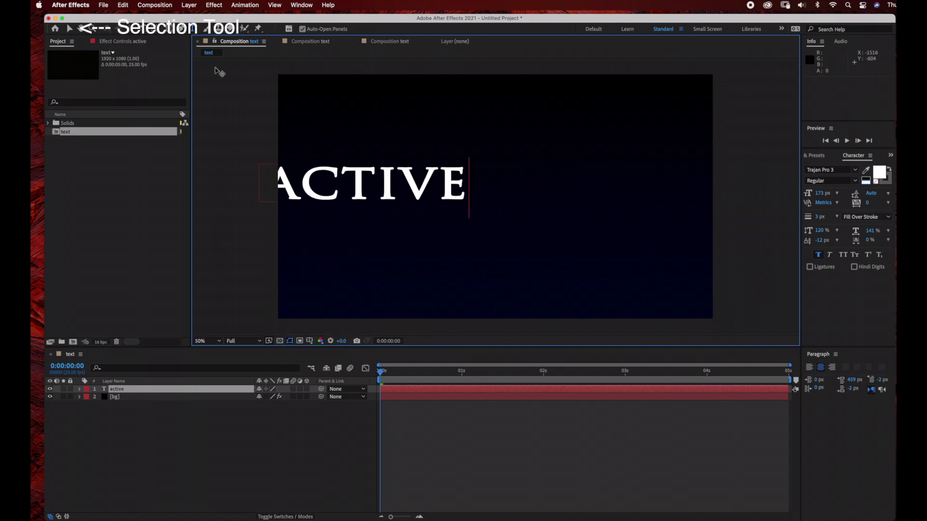
{"action": "key", "text": "Escape"}
- Move the ACTIVE text layer into the exact centre of the composition
{"action": "key", "text": "comma"}
{"action": "key", "text": "v"}
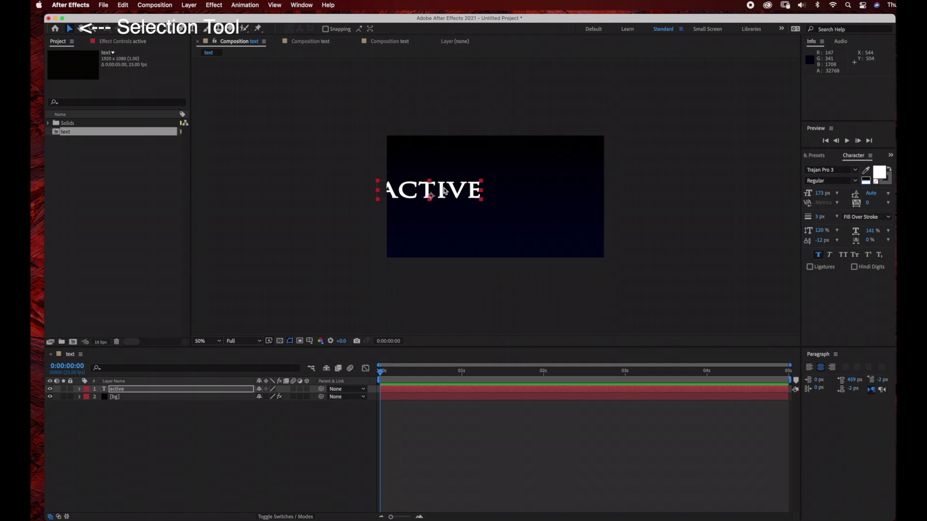
{"action": "left_click_drag", "start_coordinate": [444, 192], "coordinate": [508, 193]}
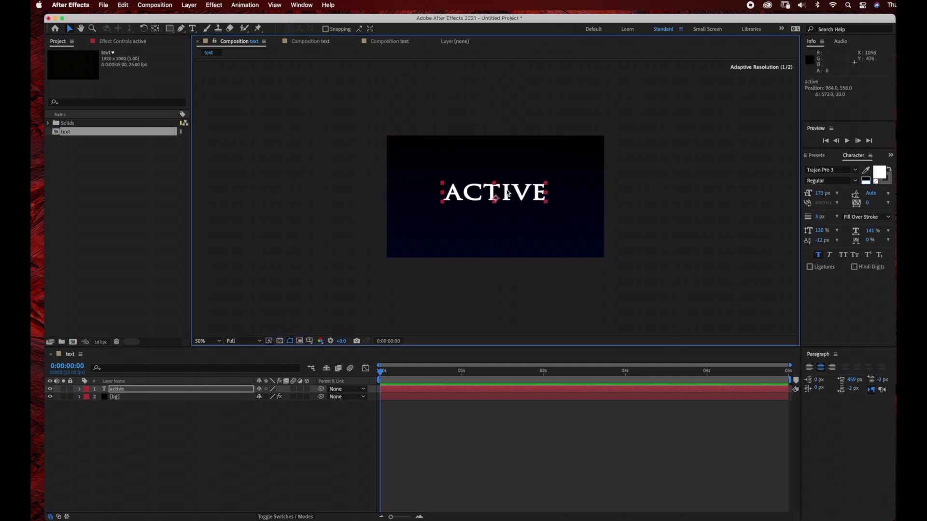
{"action": "key", "text": "period"}
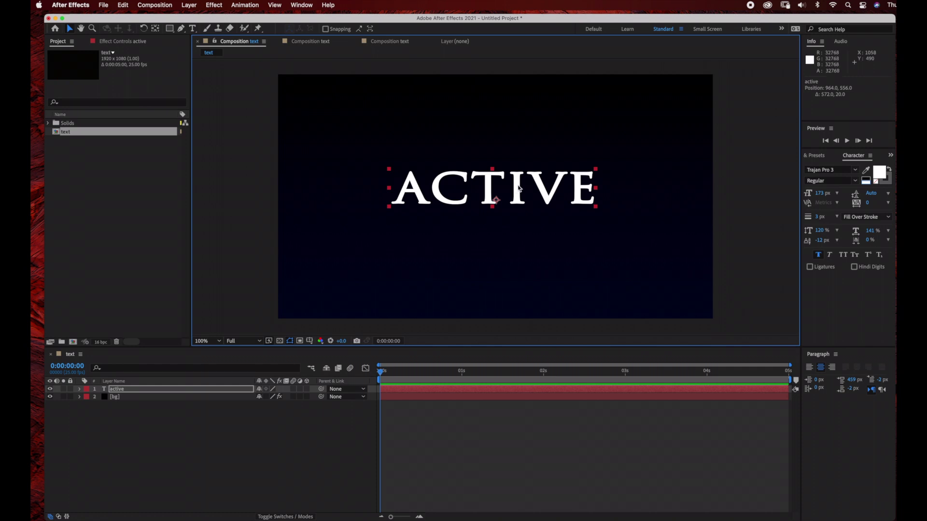
{"action": "left_click_drag", "start_coordinate": [519, 188], "coordinate": [519, 190]}
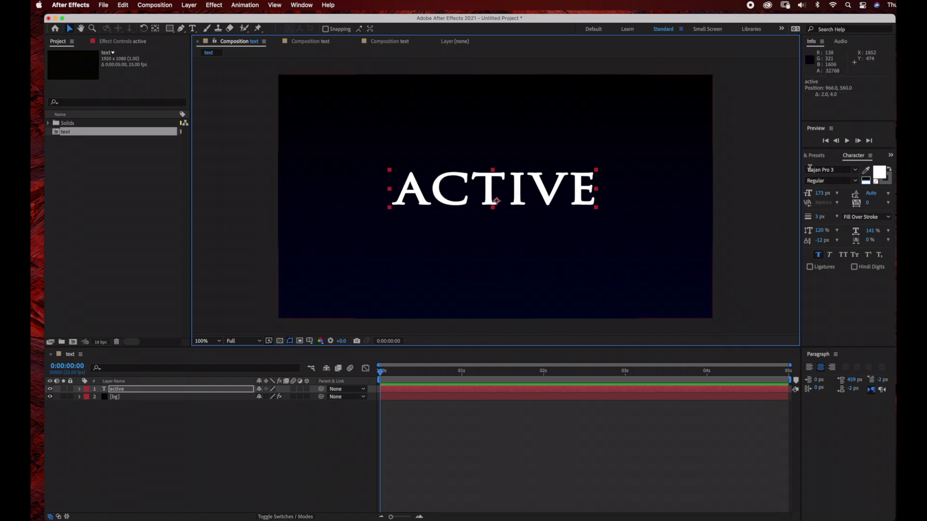
{"action": "left_click", "coordinate": [846, 163]}
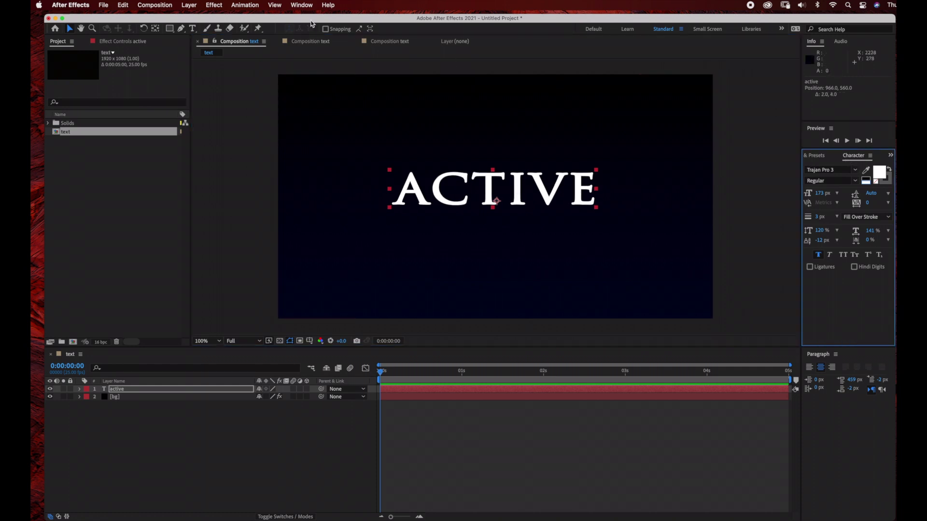
{"action": "left_click", "coordinate": [300, 5]}
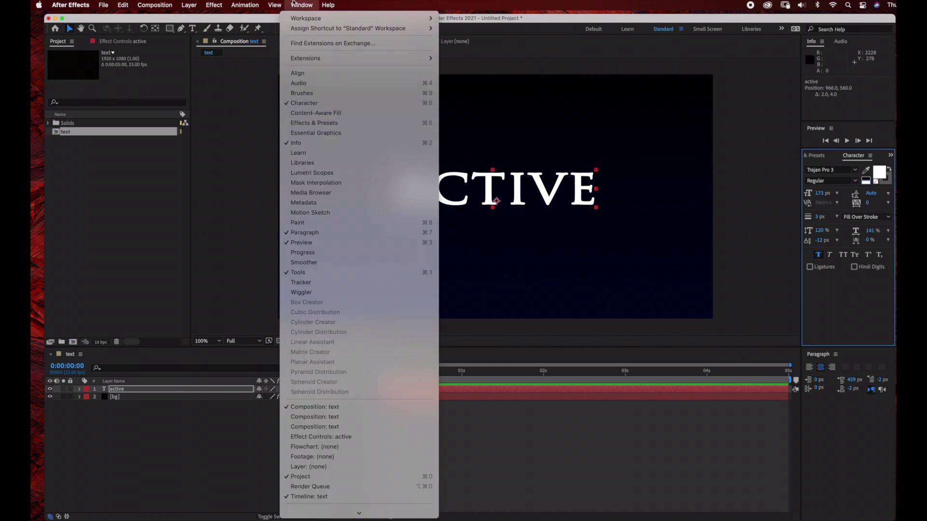
{"action": "left_click", "coordinate": [296, 5]}
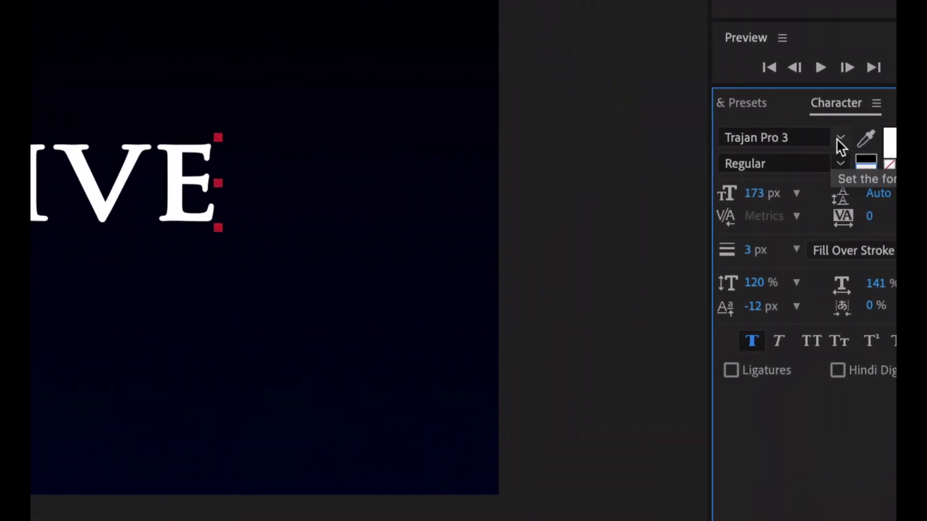
{"action": "left_click", "coordinate": [837, 140]}
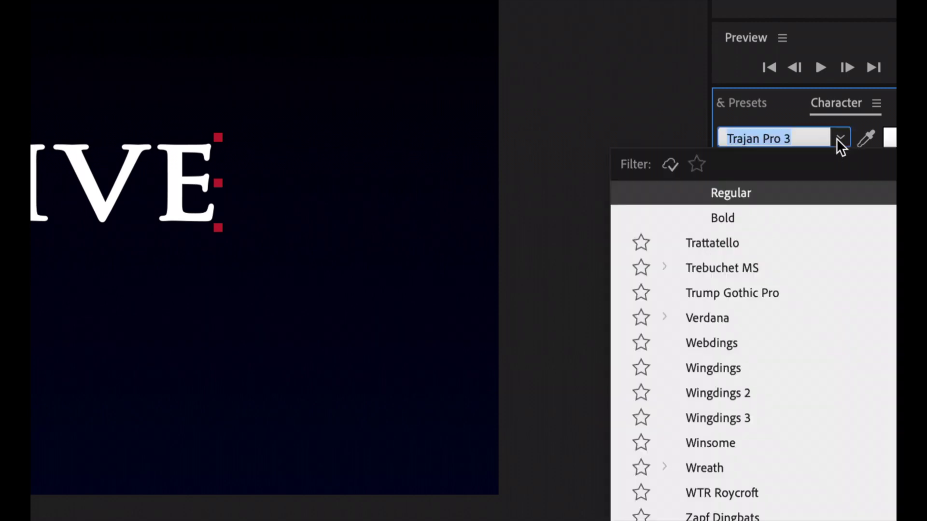
{"action": "left_click", "coordinate": [837, 140]}
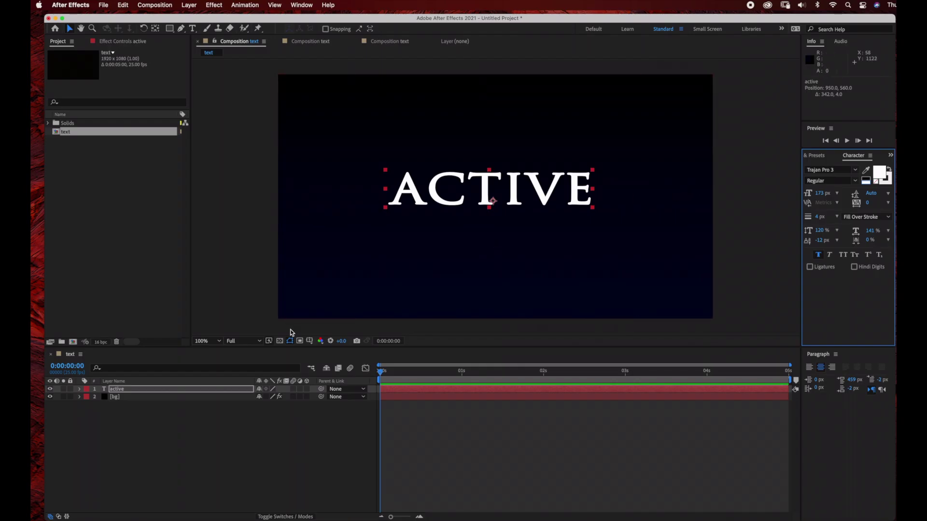
- Apply a 4-Color Gradient to ACTIVE with its Blending Mode set to Normal
{"action": "left_click", "coordinate": [215, 6]}
{"action": "mouse_move", "coordinate": [224, 153]}
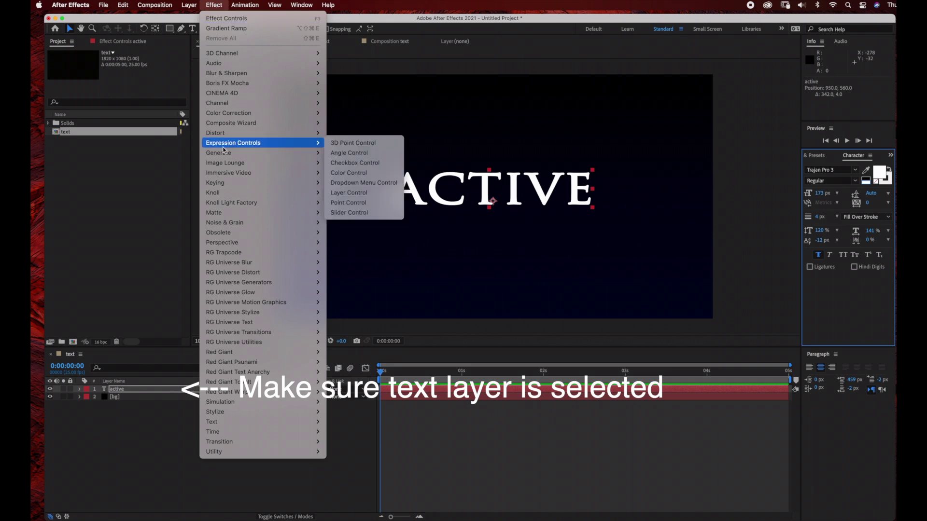
{"action": "left_click", "coordinate": [352, 152]}
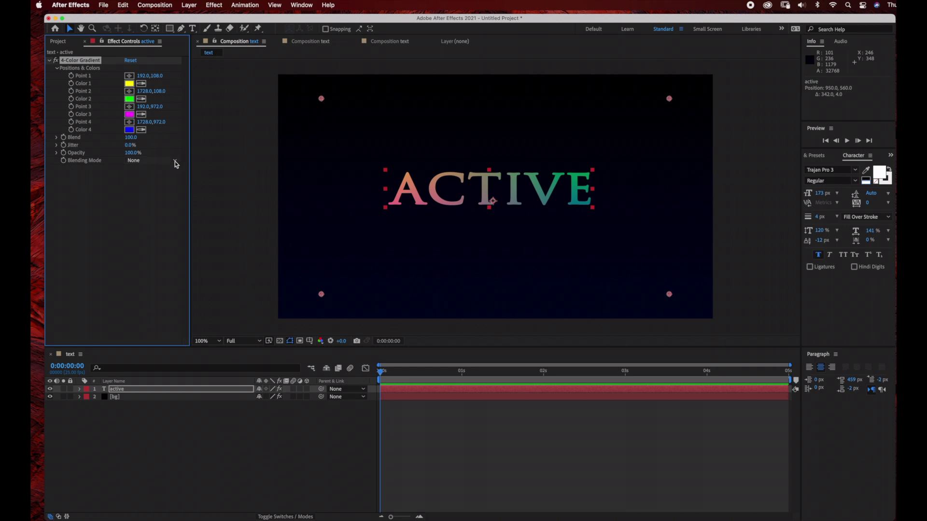
{"action": "left_click", "coordinate": [174, 160]}
{"action": "left_click", "coordinate": [154, 169]}
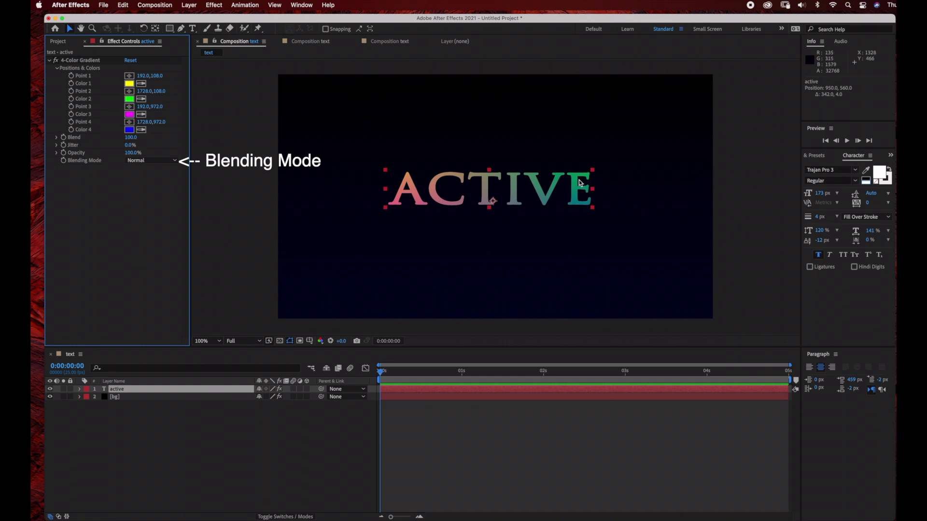
{"action": "left_click", "coordinate": [295, 8]}
- Add the Glow effect to the ACTIVE layer from Effects & Presets
{"action": "left_click", "coordinate": [310, 126]}
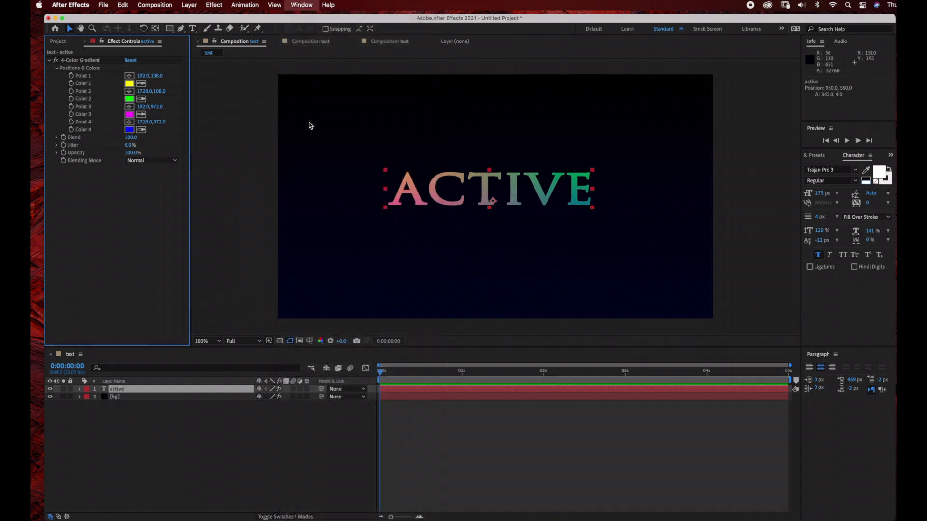
{"action": "left_click", "coordinate": [889, 168]}
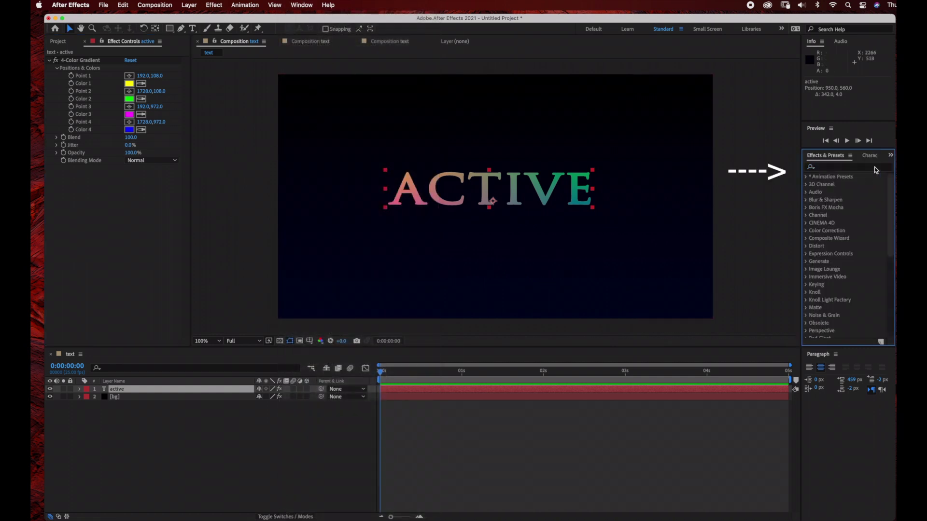
{"action": "type", "text": "glow"}
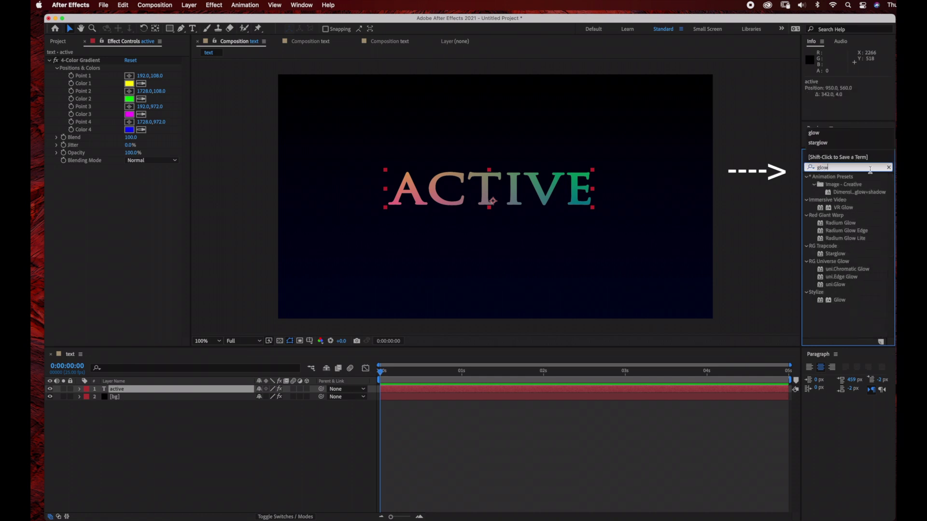
{"action": "left_click_drag", "start_coordinate": [839, 300], "coordinate": [170, 392]}
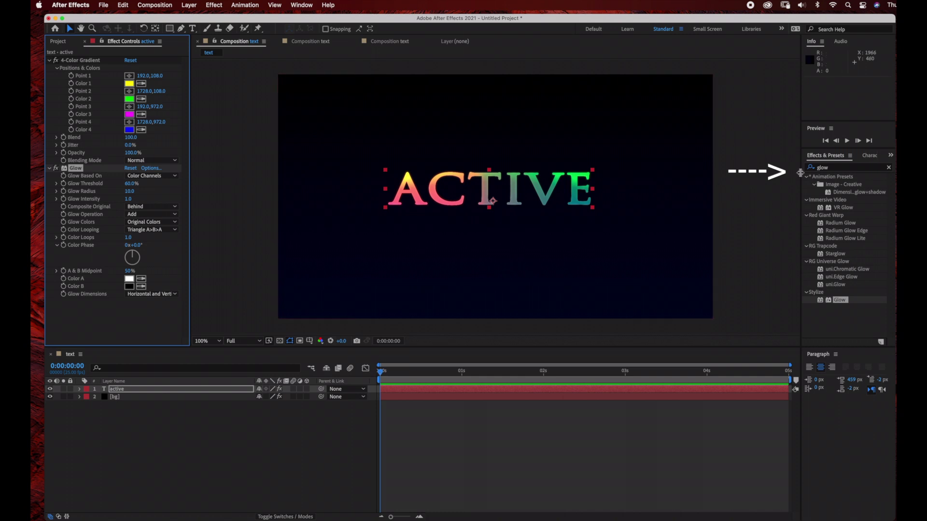
- Add Hue/Saturation to the ACTIVE layer and scale the text up larger
{"action": "left_click", "coordinate": [888, 168]}
{"action": "left_click", "coordinate": [870, 167]}
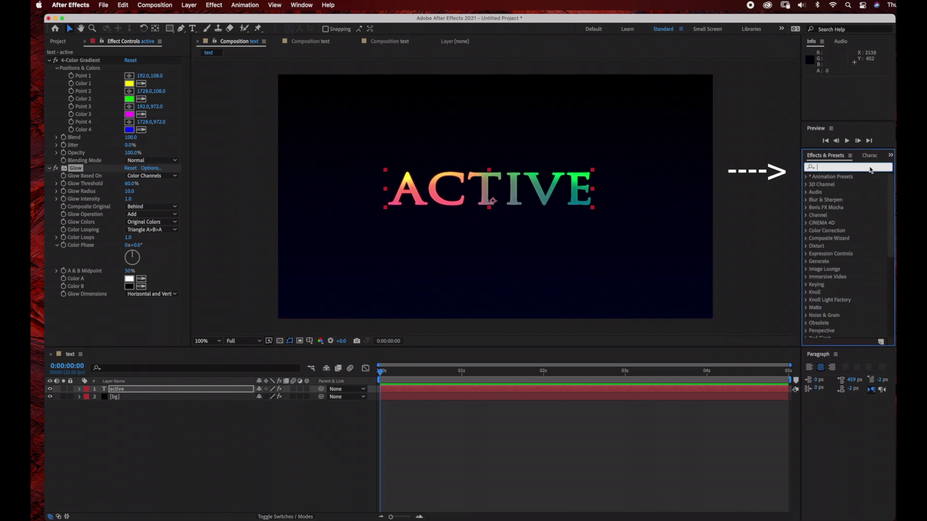
{"action": "type", "text": "hue"}
{"action": "left_click", "coordinate": [841, 218]}
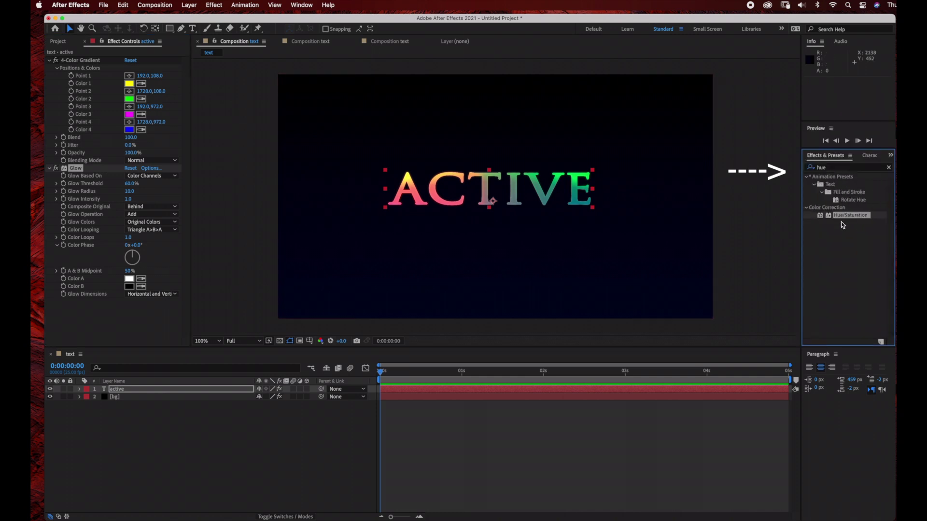
{"action": "left_click_drag", "start_coordinate": [842, 225], "coordinate": [155, 389]}
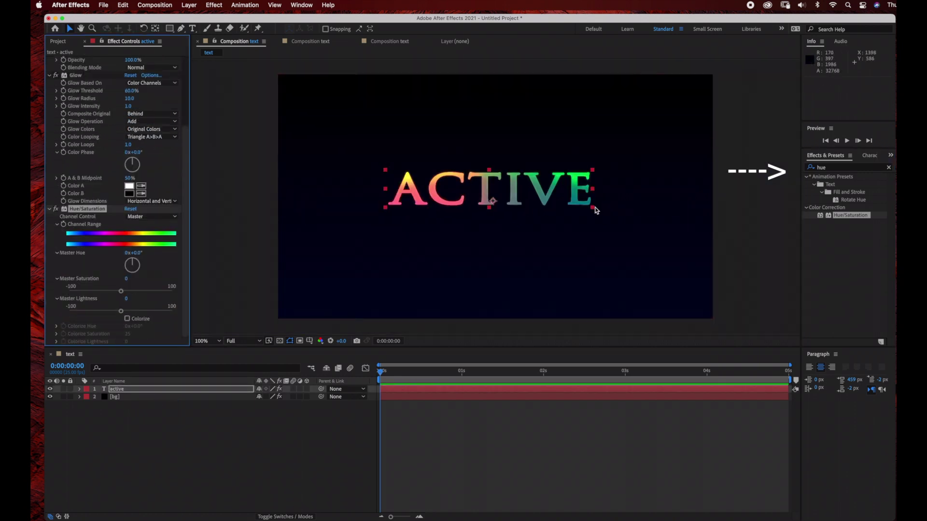
{"action": "mouse_move", "coordinate": [595, 207]}
{"action": "left_mouse_down"}
{"action": "mouse_move", "coordinate": [617, 211]}
{"action": "mouse_move", "coordinate": [600, 196]}
{"action": "left_mouse_up"}
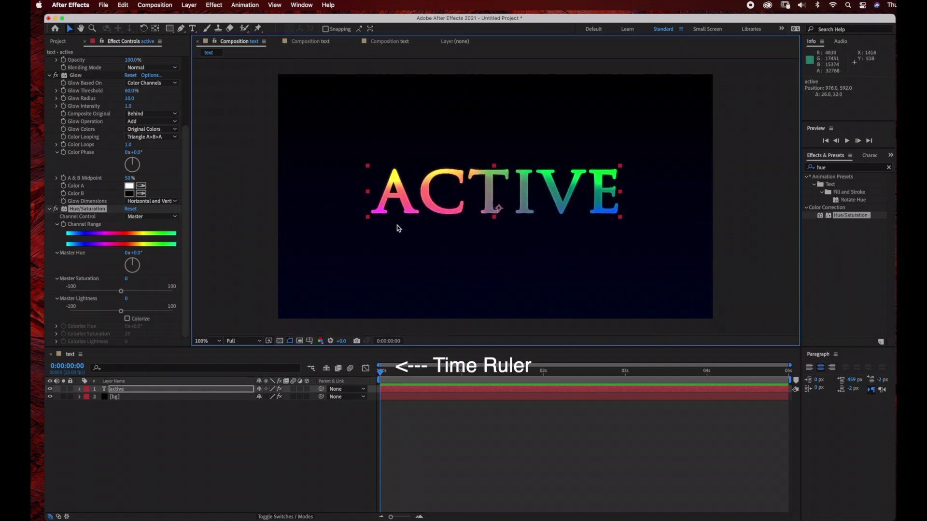
- Keyframe Master Hue at 0:00:00:00 and rotate it to 2x+3.0° at 0:00:04:24
{"action": "left_click", "coordinate": [384, 375]}
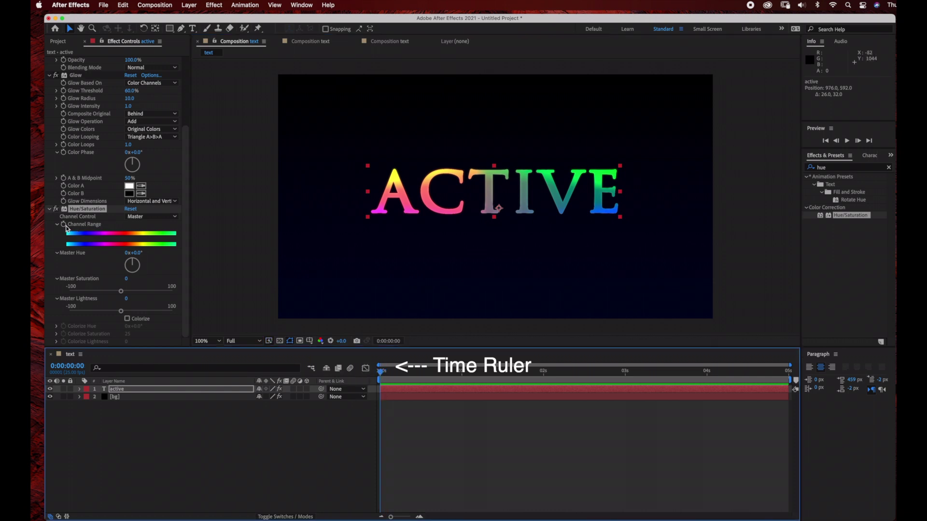
{"action": "left_click", "coordinate": [65, 227]}
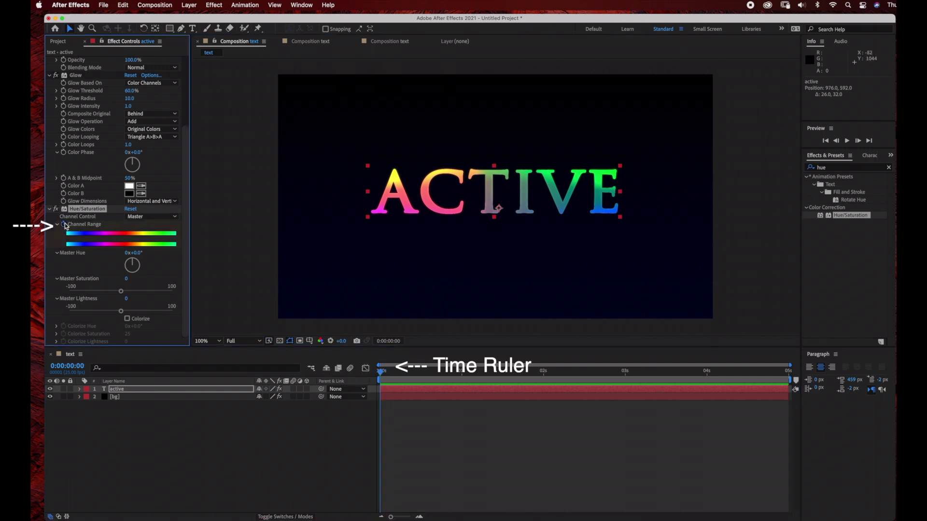
{"action": "left_click_drag", "start_coordinate": [384, 375], "coordinate": [785, 372]}
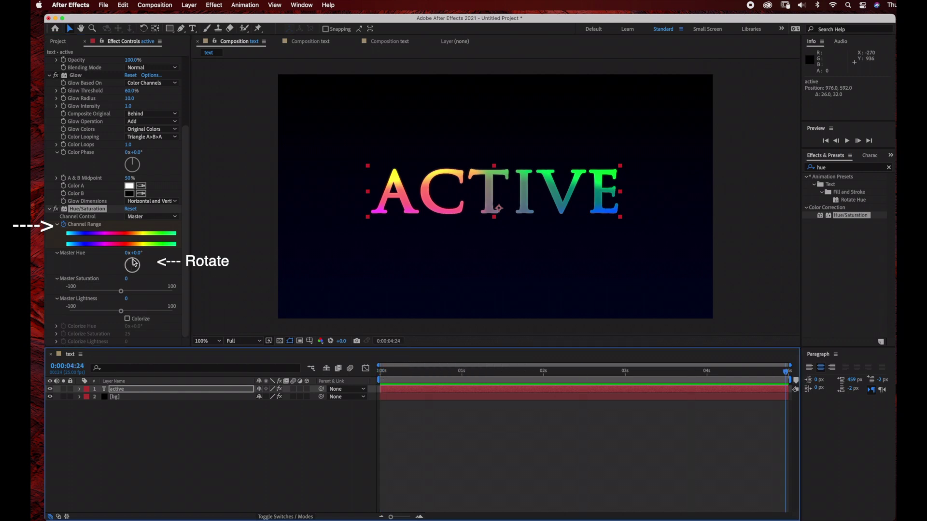
{"action": "left_click_drag", "start_coordinate": [132, 268], "coordinate": [139, 264]}
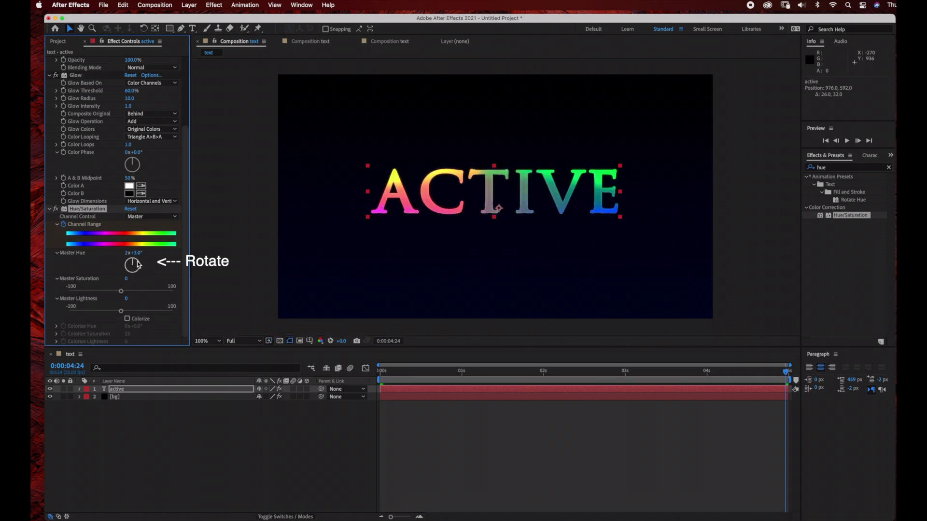
{"action": "left_click", "coordinate": [49, 211]}
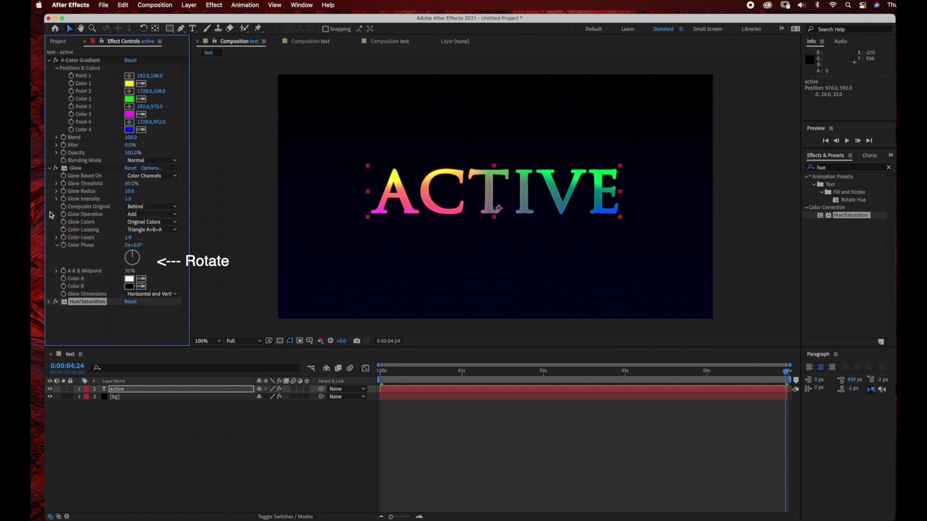
{"action": "left_click", "coordinate": [50, 169]}
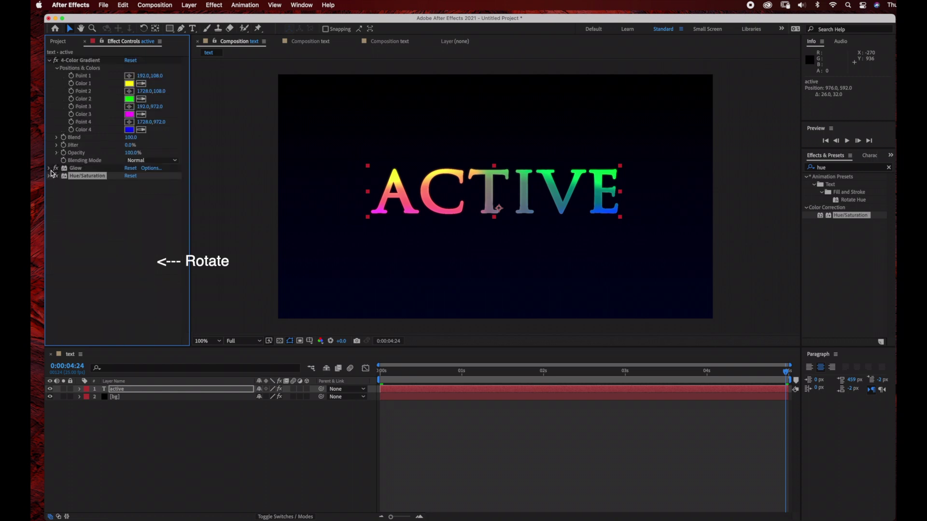
- Keyframe gradient Point 1 and drag it to the top-right corner of the frame
{"action": "left_click", "coordinate": [395, 355]}
{"action": "key", "text": "space"}
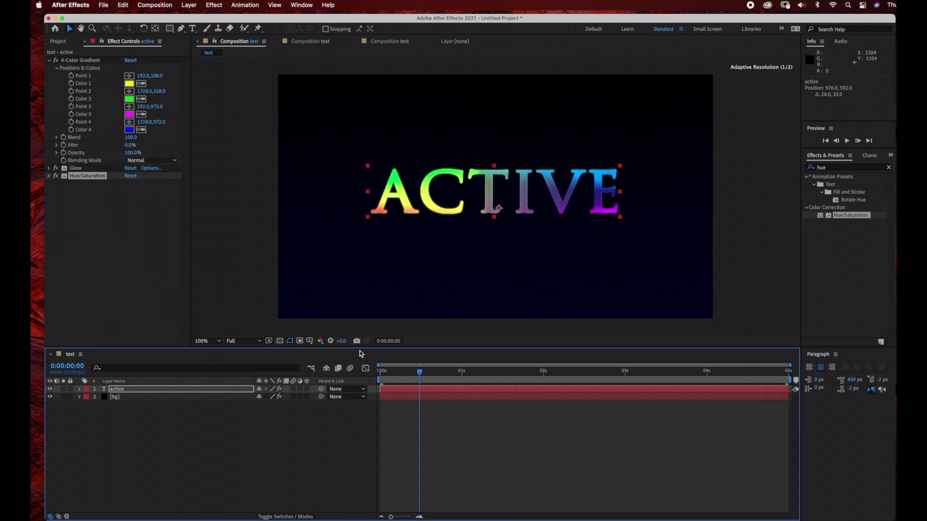
{"action": "left_click", "coordinate": [95, 64]}
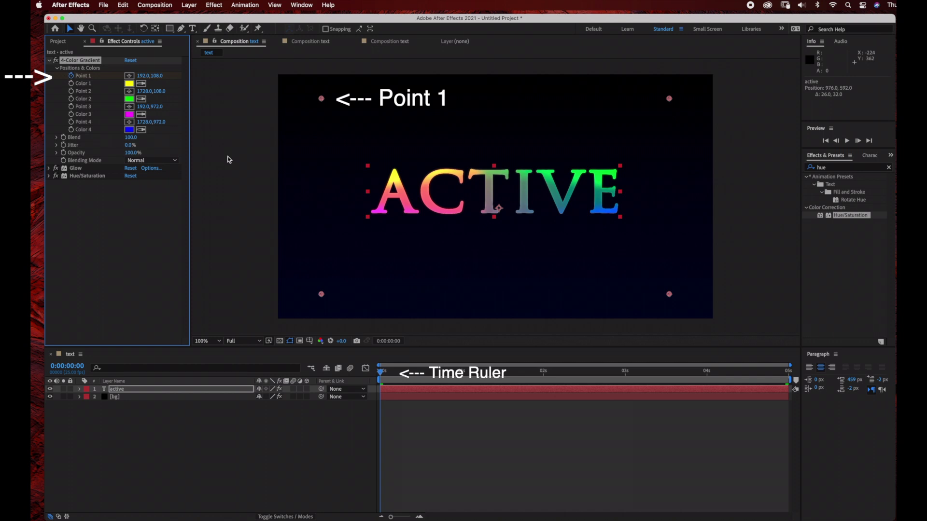
{"action": "key", "text": "space"}
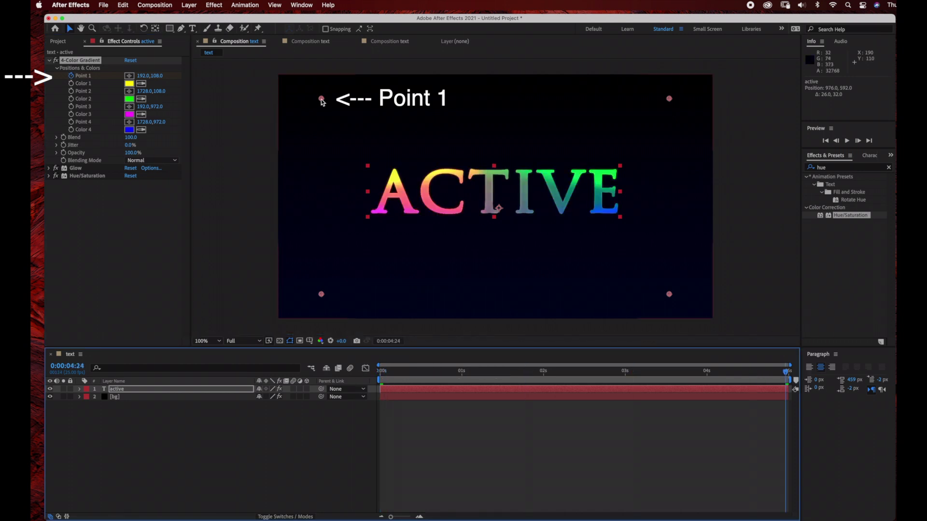
{"action": "left_click_drag", "start_coordinate": [323, 102], "coordinate": [666, 102]}
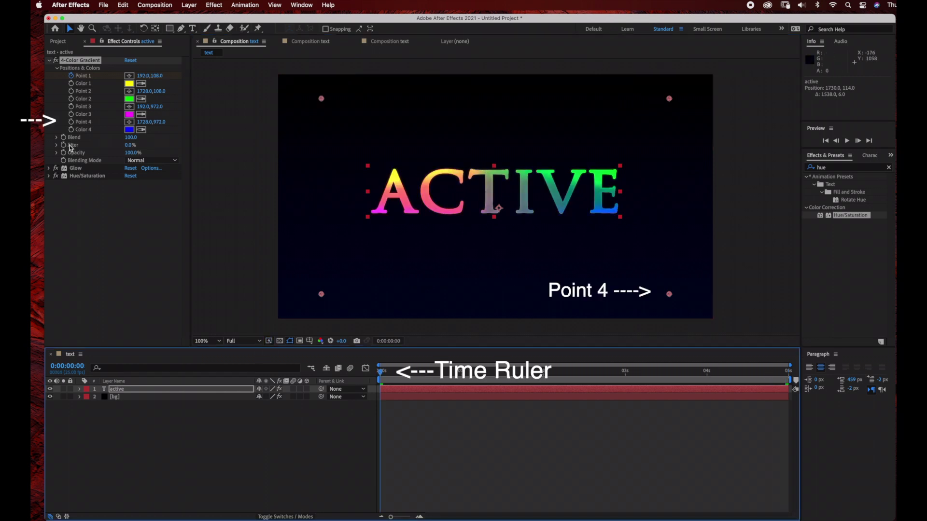
- Keyframe Point 4 and move it to the bottom-left (196,960) at 0:00:04:24
{"action": "left_click", "coordinate": [73, 125]}
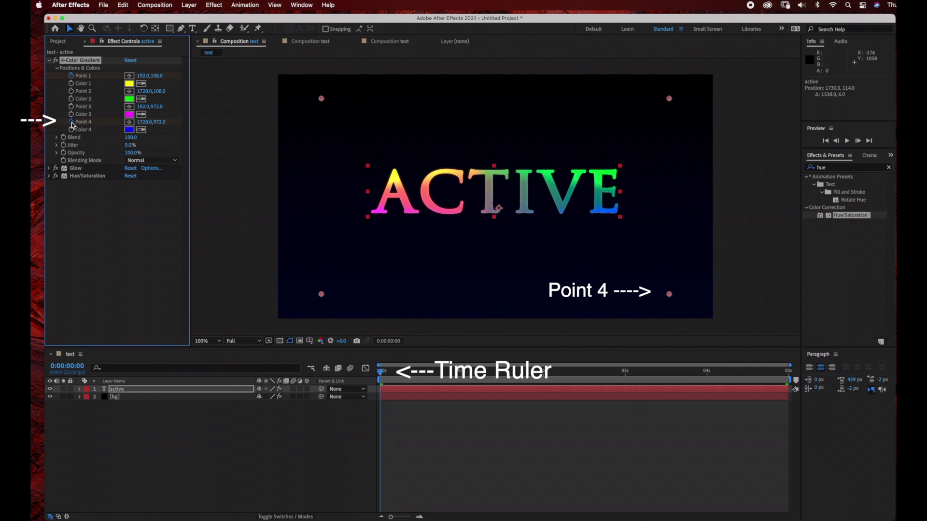
{"action": "left_click_drag", "start_coordinate": [381, 372], "coordinate": [785, 372]}
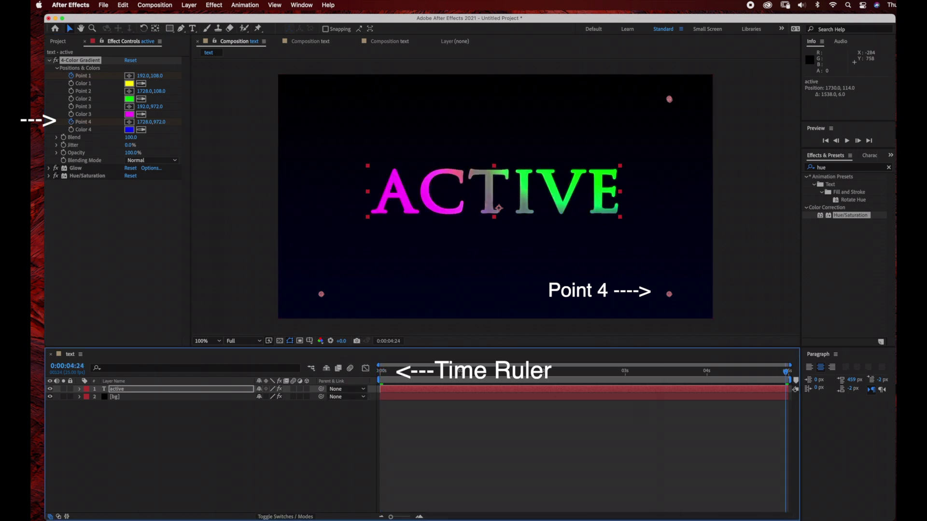
{"action": "left_click_drag", "start_coordinate": [671, 296], "coordinate": [321, 294]}
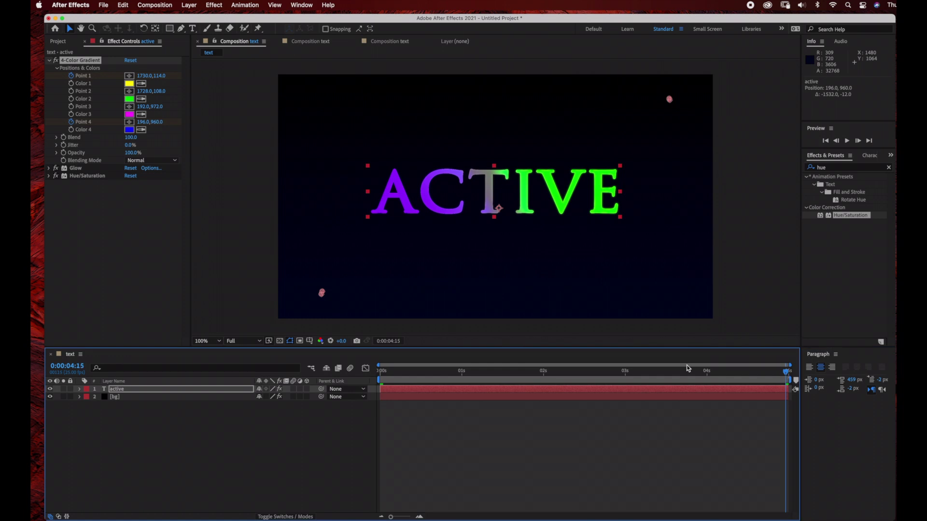
- Scrub through the timeline to check the gradient animation
{"action": "left_click", "coordinate": [661, 368]}
{"action": "left_click", "coordinate": [595, 359]}
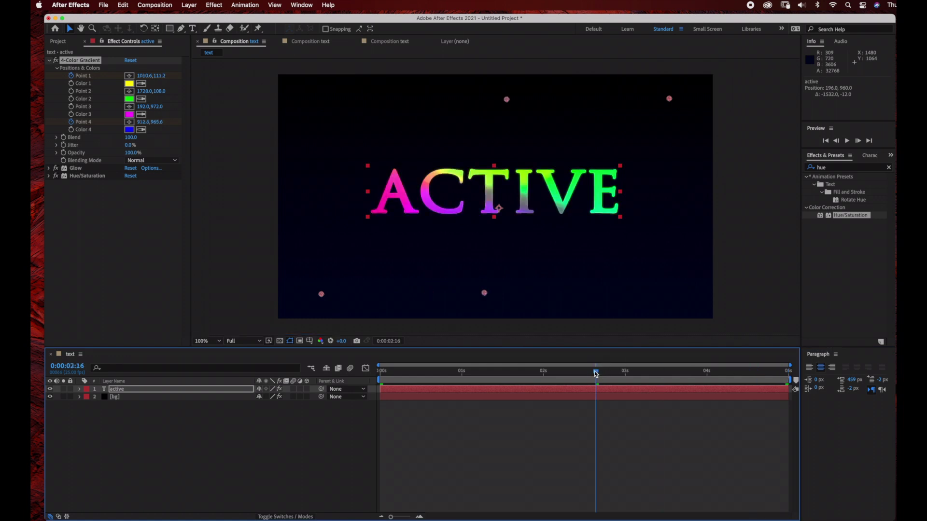
{"action": "left_click_drag", "start_coordinate": [595, 373], "coordinate": [662, 375]}
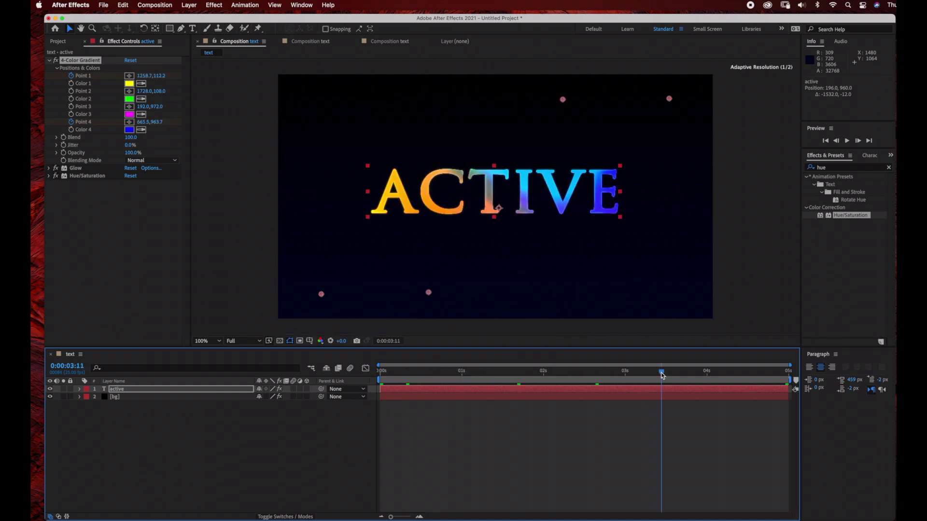
- Set the preview resolution to Quarter and play the animation once
{"action": "left_click", "coordinate": [233, 341]}
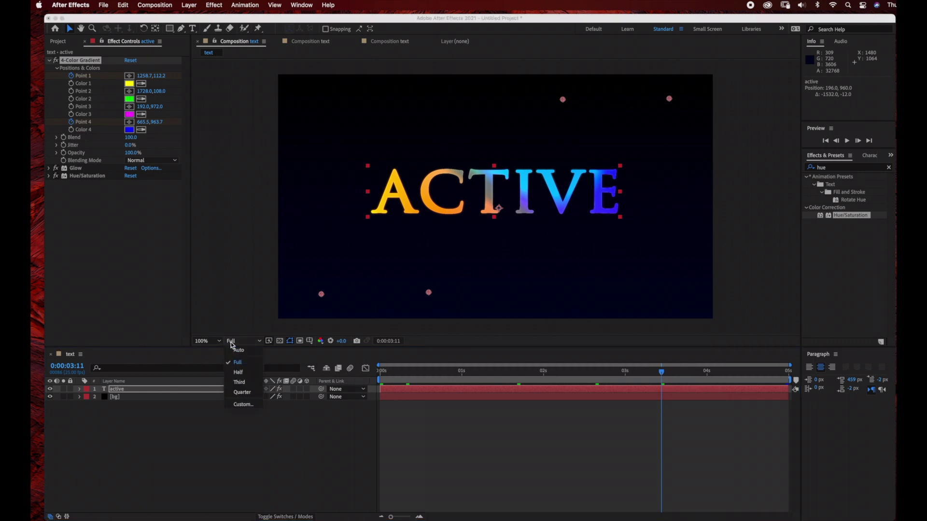
{"action": "left_click", "coordinate": [242, 392]}
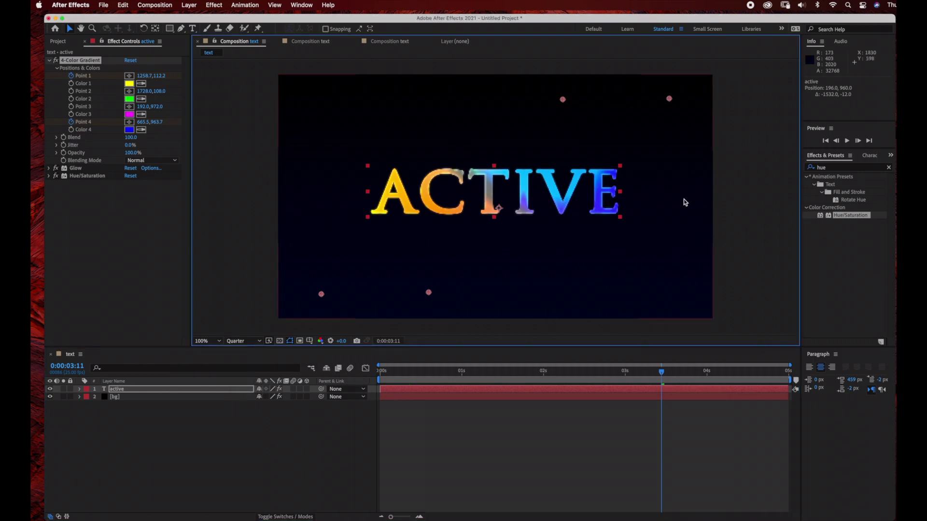
{"action": "left_click", "coordinate": [847, 141]}
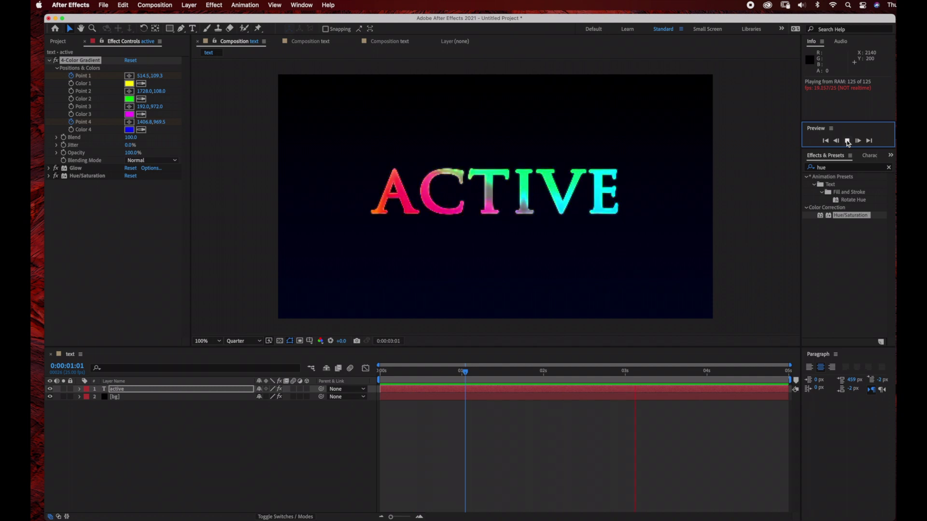
{"action": "left_click", "coordinate": [847, 141]}
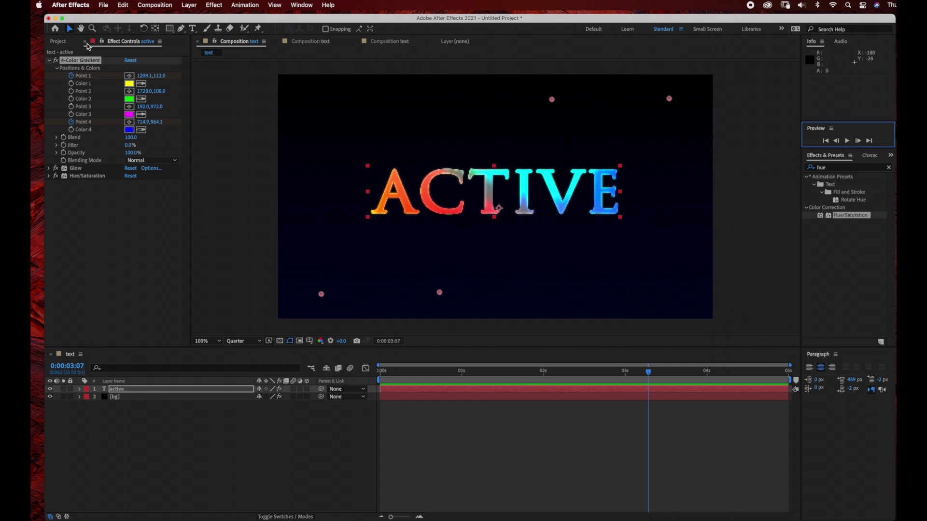
{"action": "left_click", "coordinate": [103, 4]}
- Add the composition to the Adobe Media Encoder queue via File > Export
{"action": "mouse_move", "coordinate": [122, 158]}
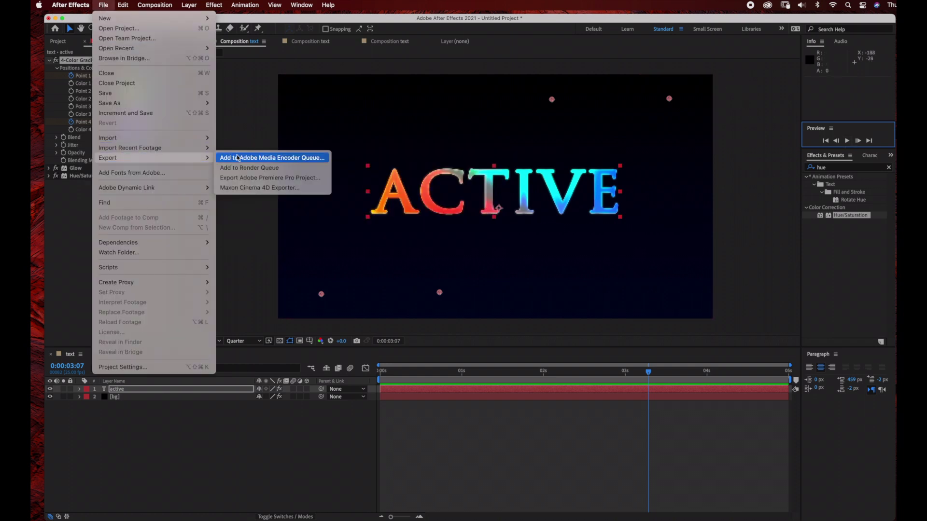
{"action": "left_click", "coordinate": [259, 159]}
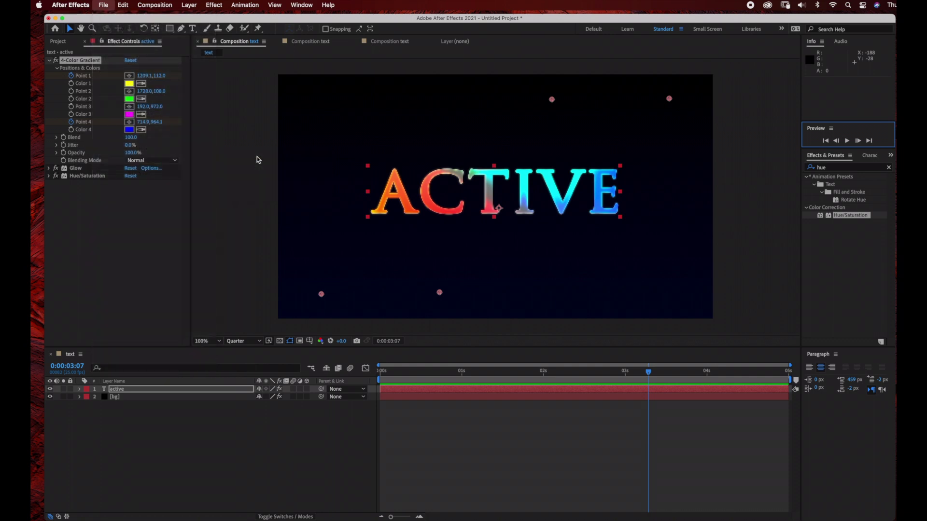